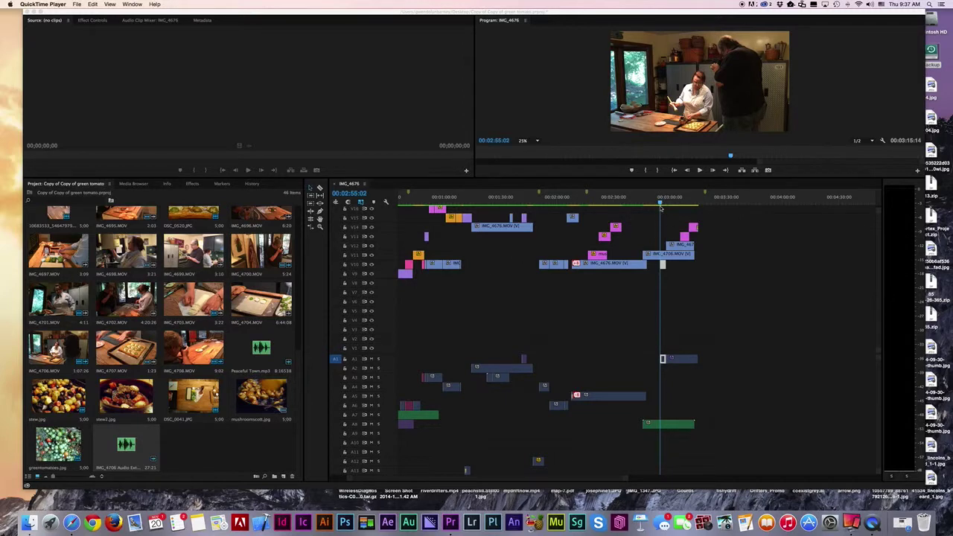
Play back the interview sequence in Premiere Pro twice to review it
{"action": "left_click", "coordinate": [660, 206]}
{"action": "key", "text": "space"}
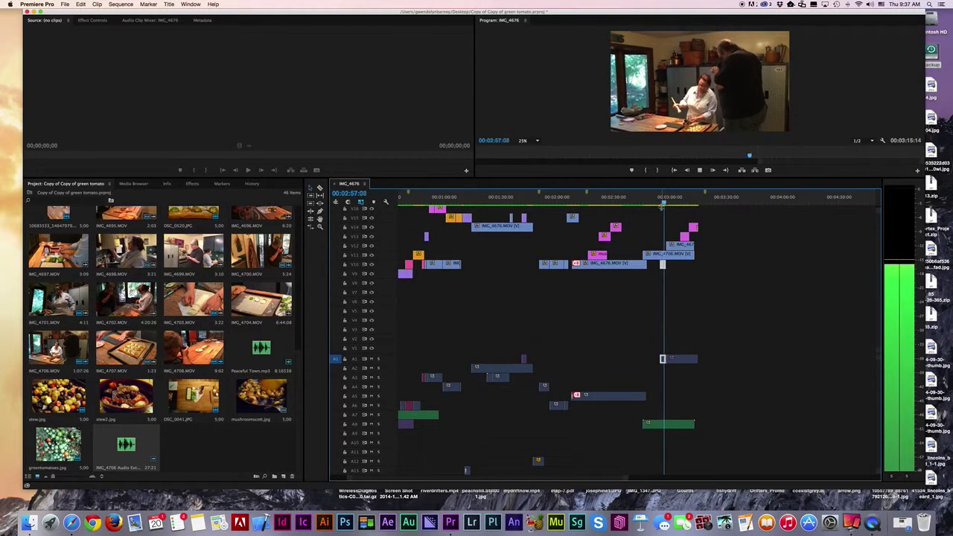
{"action": "key", "text": "space"}
{"action": "left_click", "coordinate": [663, 203]}
{"action": "key", "text": "space"}
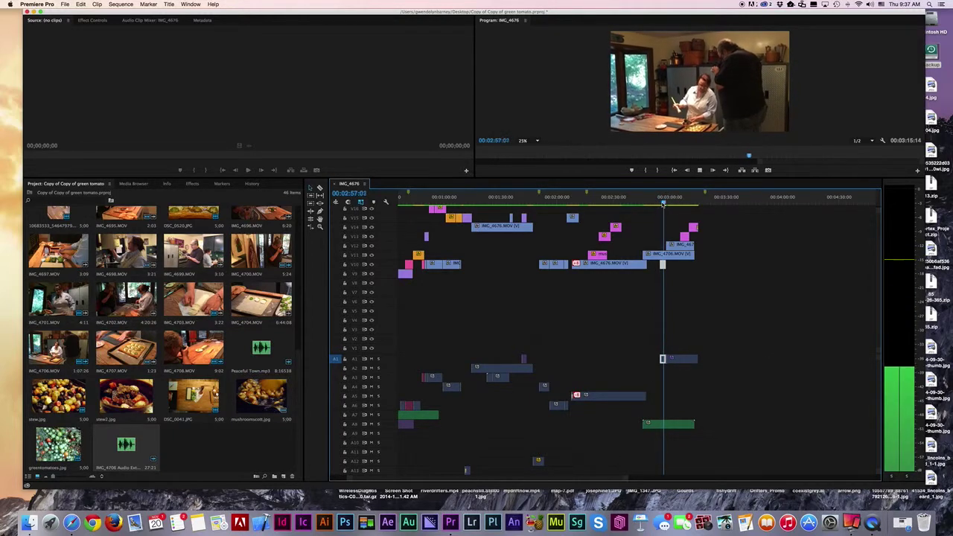
{"action": "key", "text": "space"}
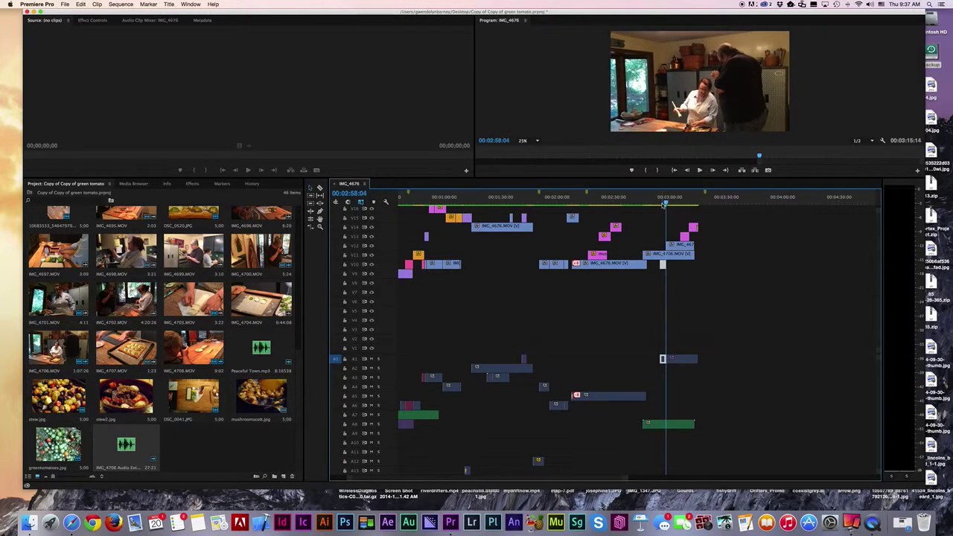
Send the sequence to Adobe Audition via Edit in Adobe Audition > Sequence
{"action": "left_click", "coordinate": [96, 5]}
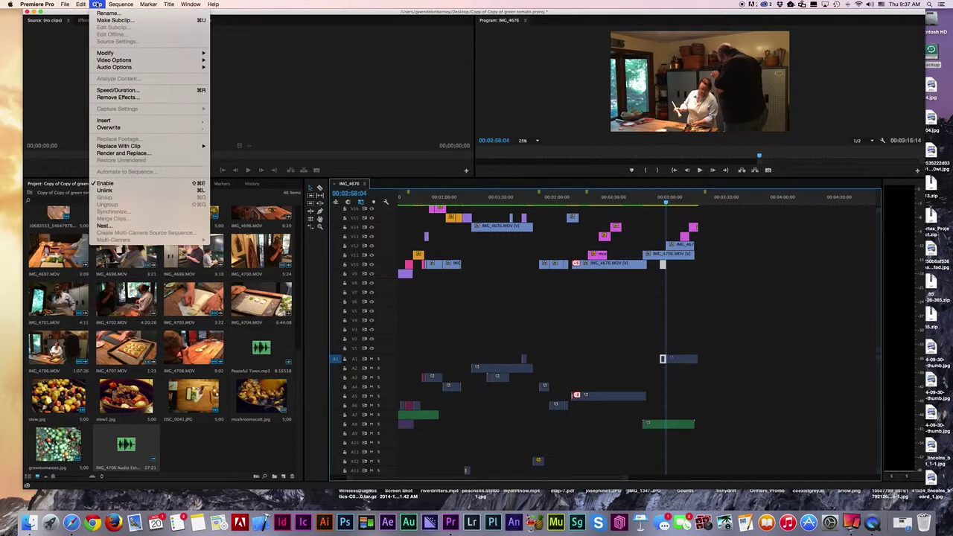
{"action": "mouse_move", "coordinate": [109, 5]}
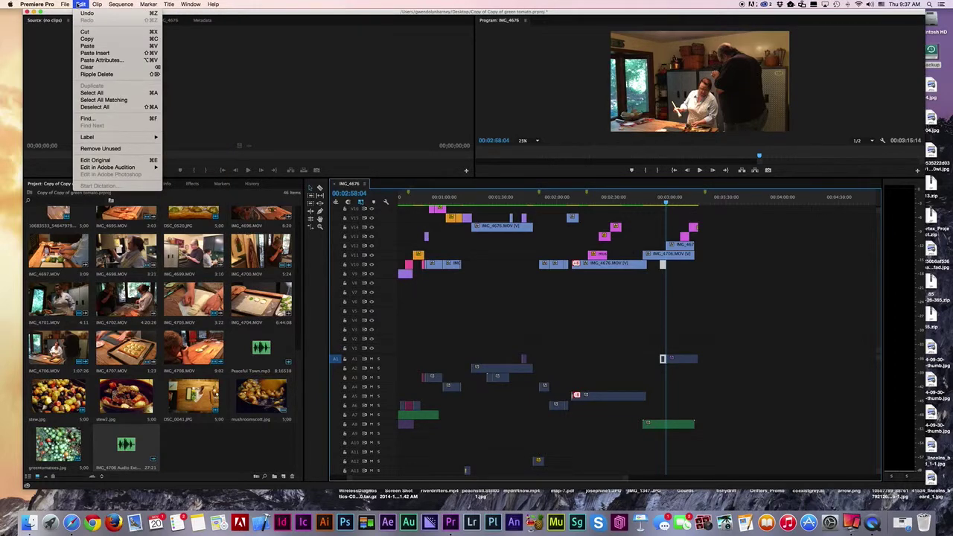
{"action": "mouse_move", "coordinate": [126, 166]}
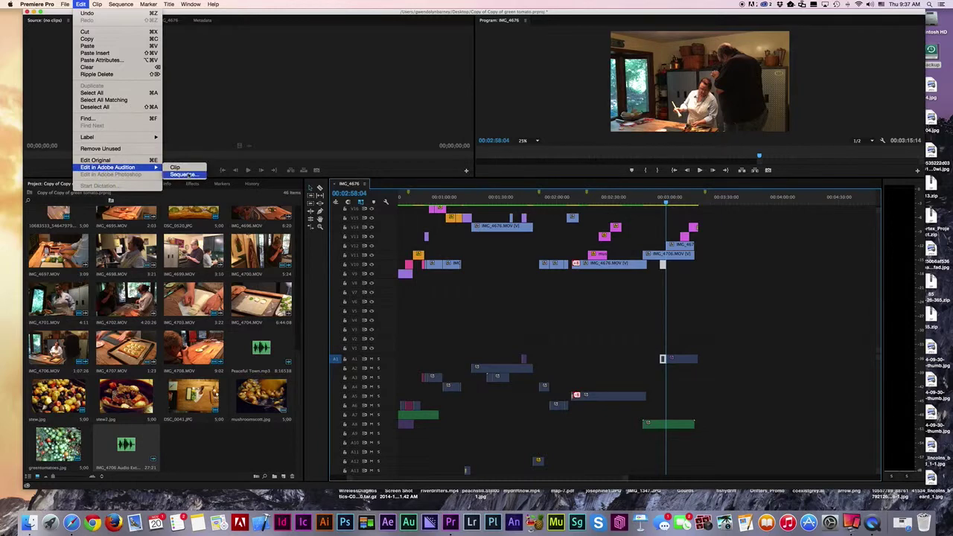
{"action": "left_click", "coordinate": [186, 174]}
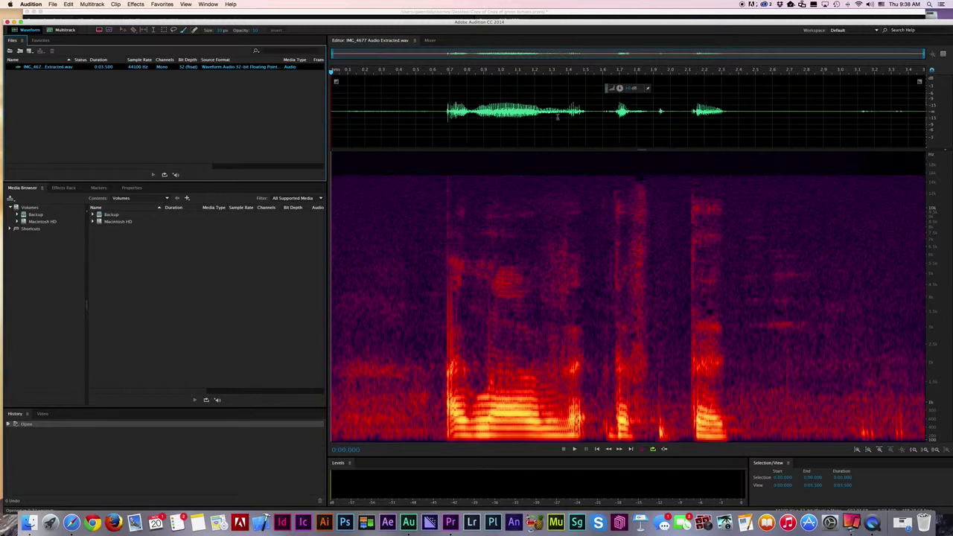
Play the speech from just before it, then scrub to put the playhead on the clink near 2.5 s
{"action": "left_click", "coordinate": [439, 113]}
{"action": "key", "text": "space"}
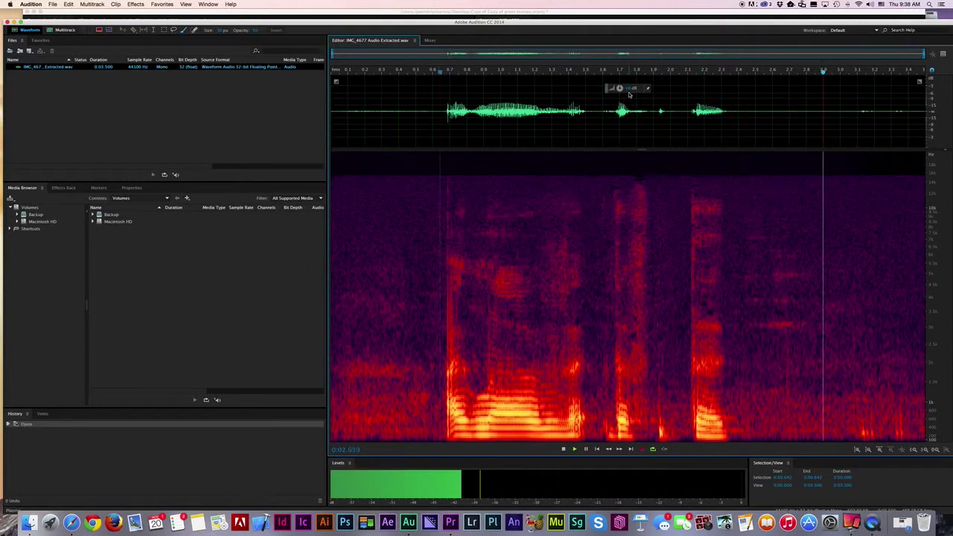
{"action": "key", "text": "space"}
{"action": "left_click_drag", "start_coordinate": [853, 74], "coordinate": [726, 112]}
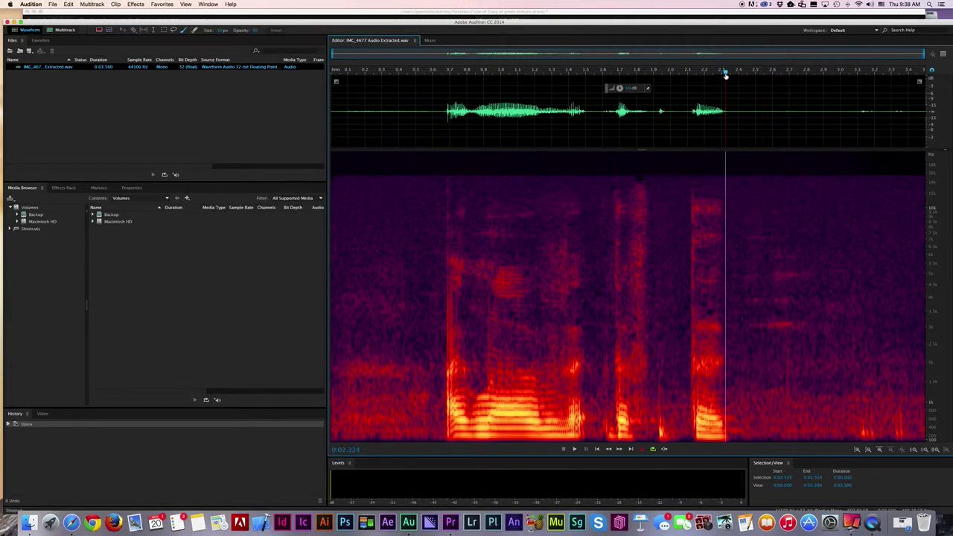
{"action": "left_click_drag", "start_coordinate": [726, 74], "coordinate": [758, 79]}
{"action": "left_click", "coordinate": [762, 290]}
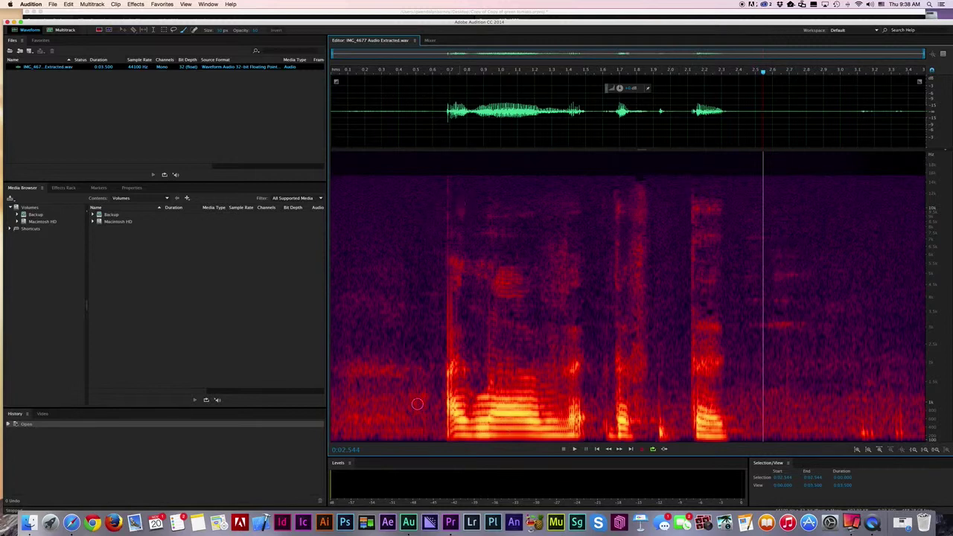
Zoom in on the spectral display and scrub back over the clink region
{"action": "scroll", "coordinate": [730, 376], "scroll_direction": "up", "scroll_amount": 1}
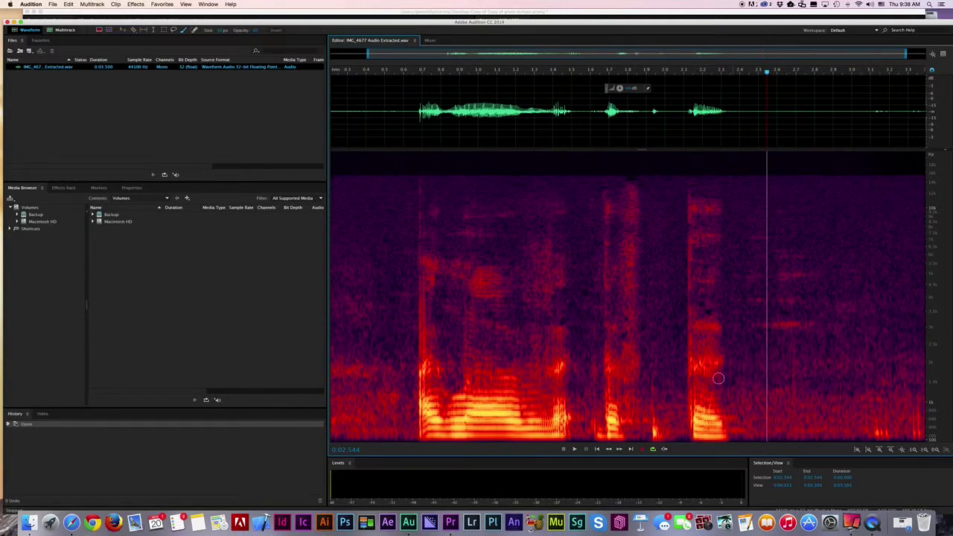
{"action": "scroll", "coordinate": [719, 298], "scroll_direction": "up", "scroll_amount": 1}
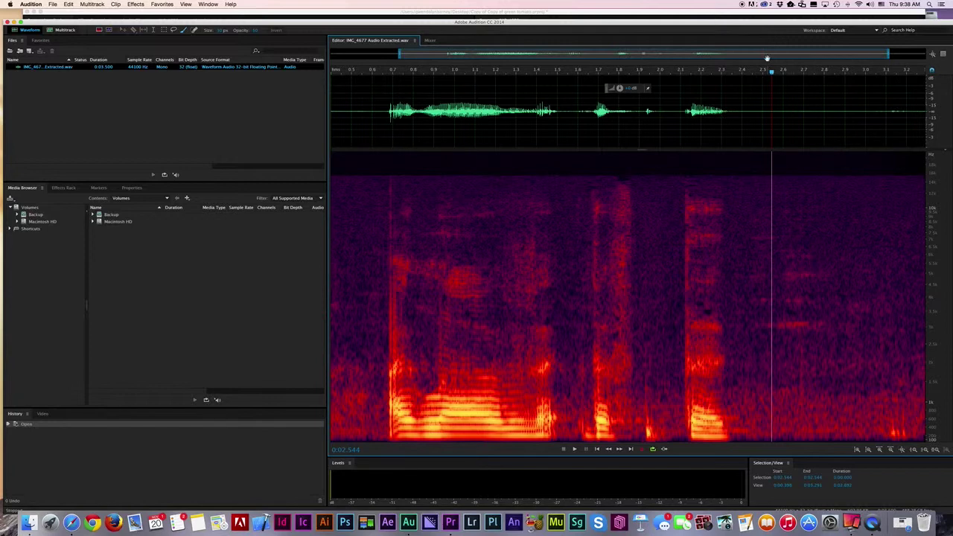
{"action": "left_click_drag", "start_coordinate": [771, 72], "coordinate": [740, 75]}
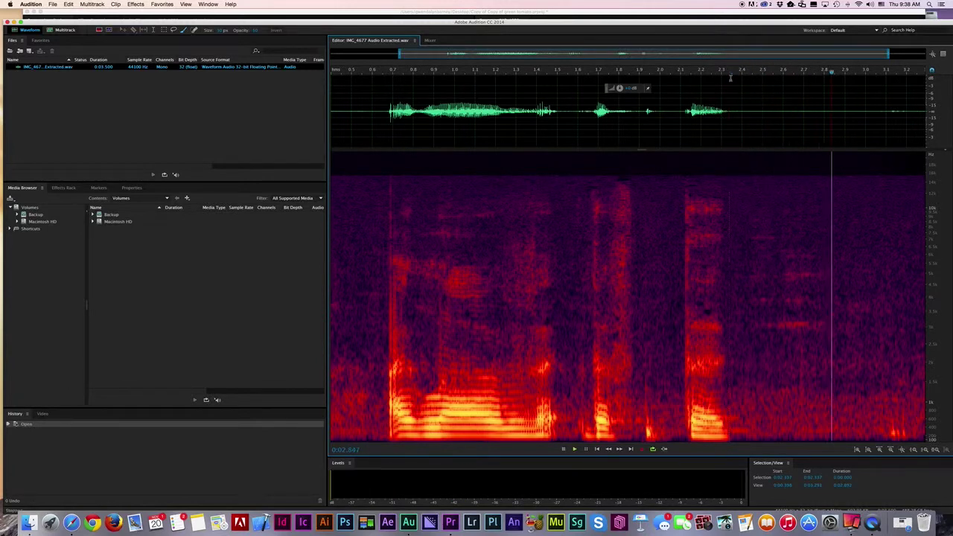
{"action": "left_click_drag", "start_coordinate": [838, 78], "coordinate": [747, 75]}
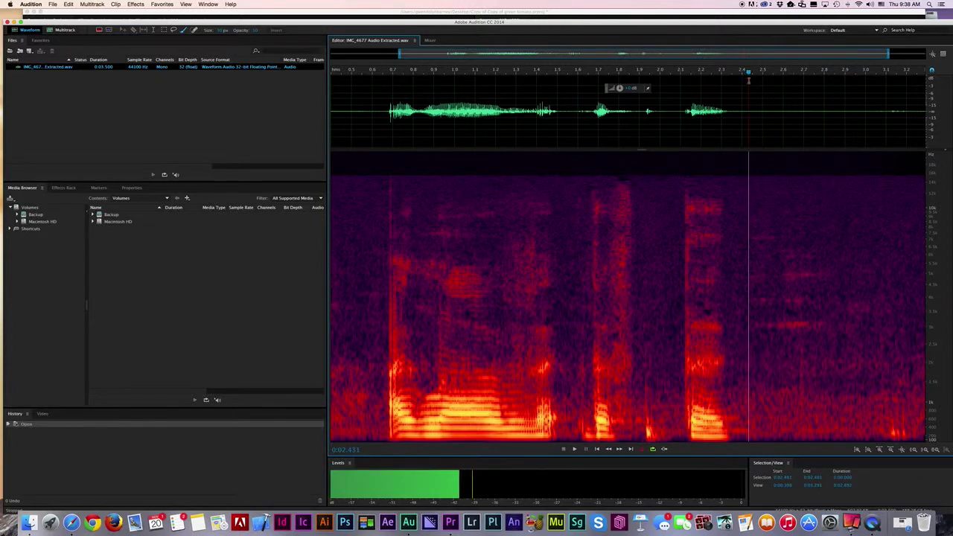
Brush-paint strokes over the clink's frequency bands between about 2.4 and 2.8 s
{"action": "left_click", "coordinate": [183, 32]}
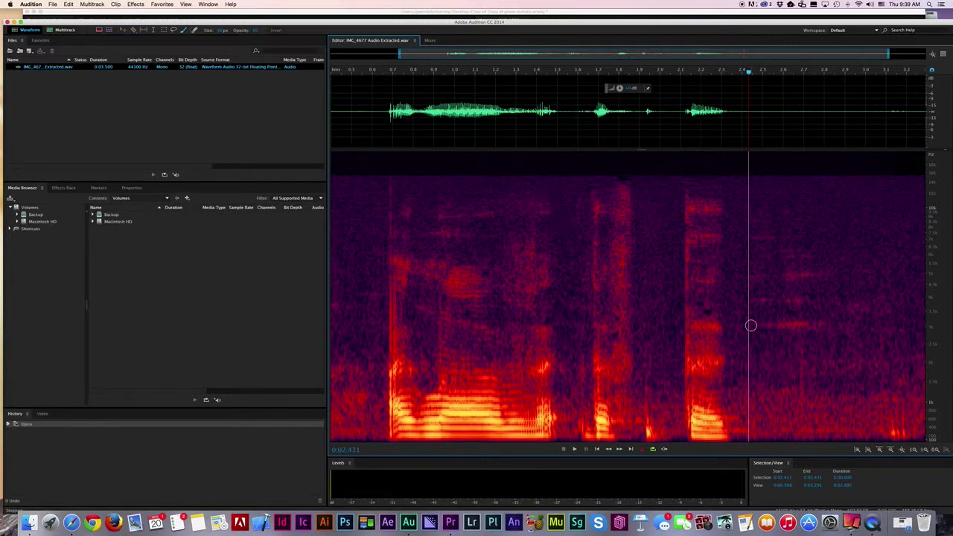
{"action": "left_click_drag", "start_coordinate": [750, 325], "coordinate": [819, 325]}
{"action": "left_click_drag", "start_coordinate": [748, 301], "coordinate": [805, 300]}
{"action": "left_click_drag", "start_coordinate": [748, 278], "coordinate": [822, 277]}
{"action": "left_click_drag", "start_coordinate": [778, 253], "coordinate": [824, 253]}
{"action": "left_click_drag", "start_coordinate": [754, 239], "coordinate": [795, 238]}
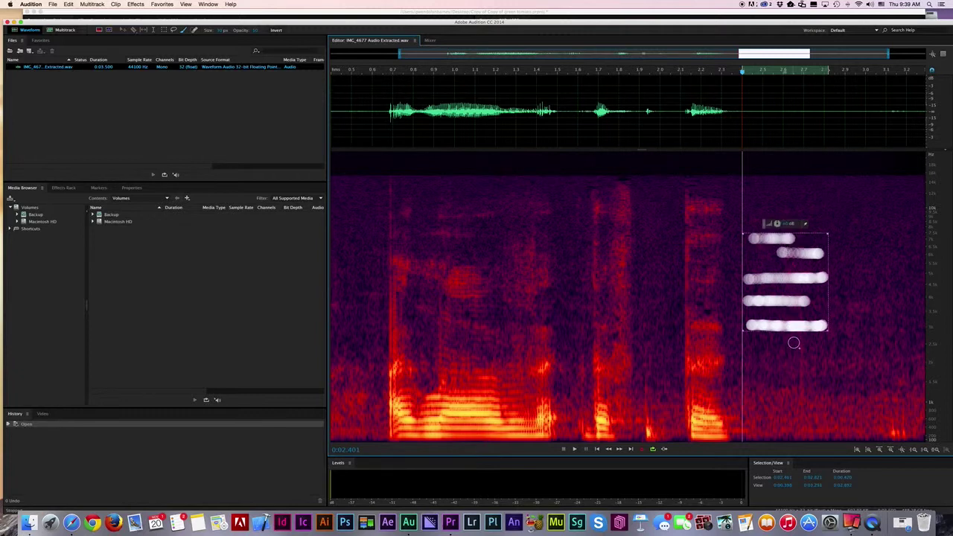
{"action": "left_click_drag", "start_coordinate": [796, 341], "coordinate": [798, 396]}
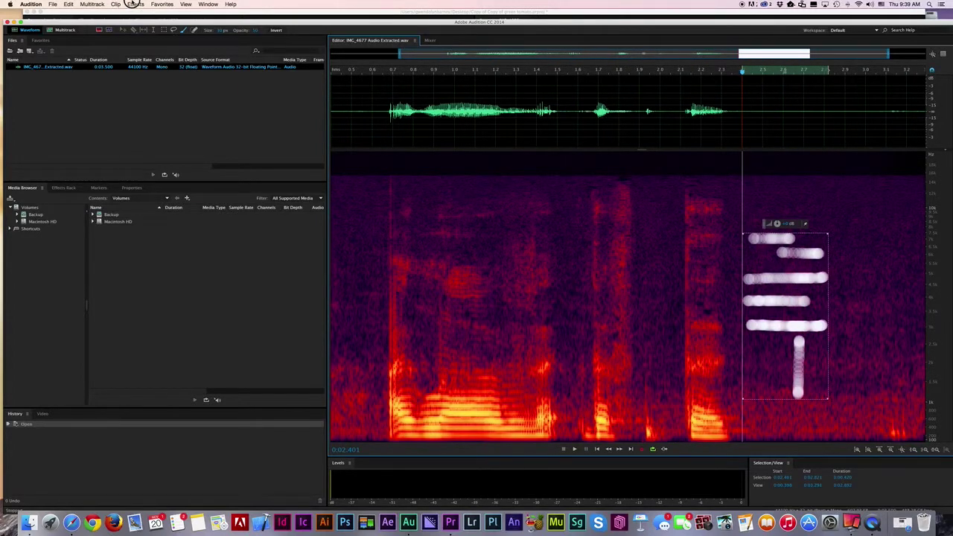
Open Effects > Noise Reduction / Restoration > Sound Remover for the painted selection
{"action": "left_click", "coordinate": [135, 4]}
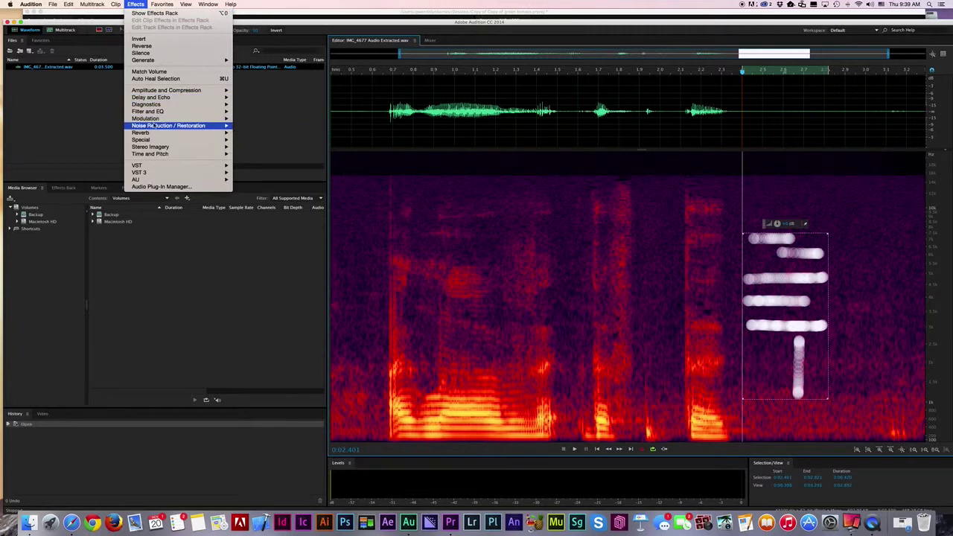
{"action": "mouse_move", "coordinate": [152, 126]}
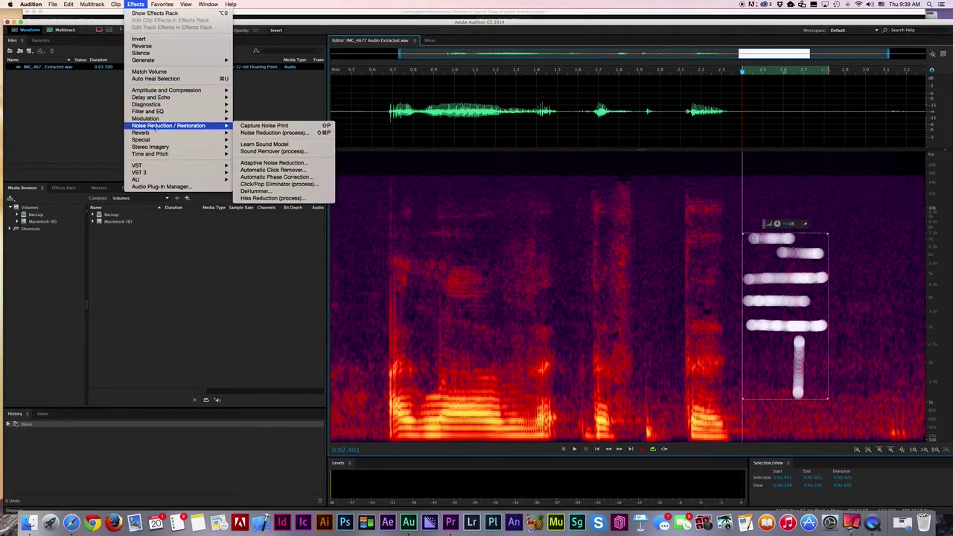
{"action": "left_click", "coordinate": [281, 152]}
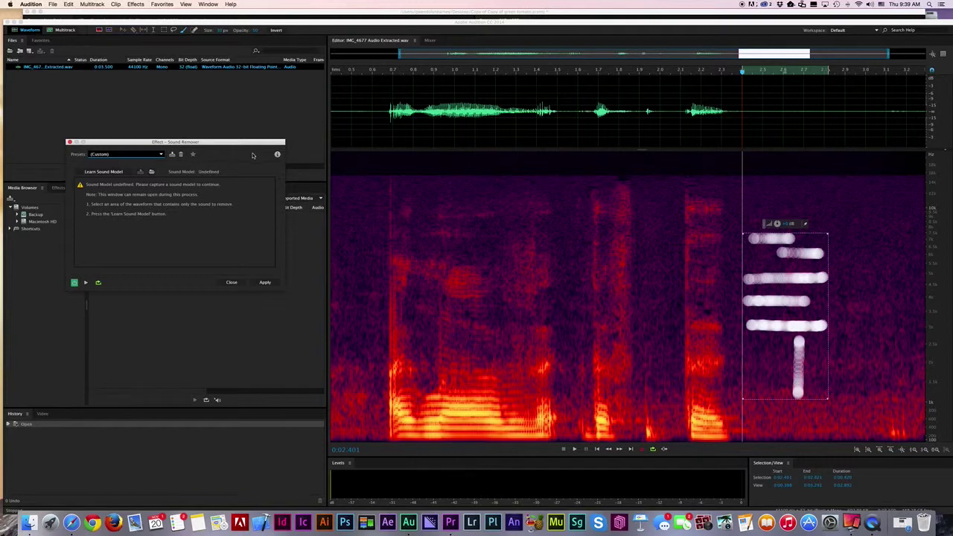
Learn a sound model from the clink, preview it, enable Enhance for Speech, and apply
{"action": "left_click", "coordinate": [105, 172]}
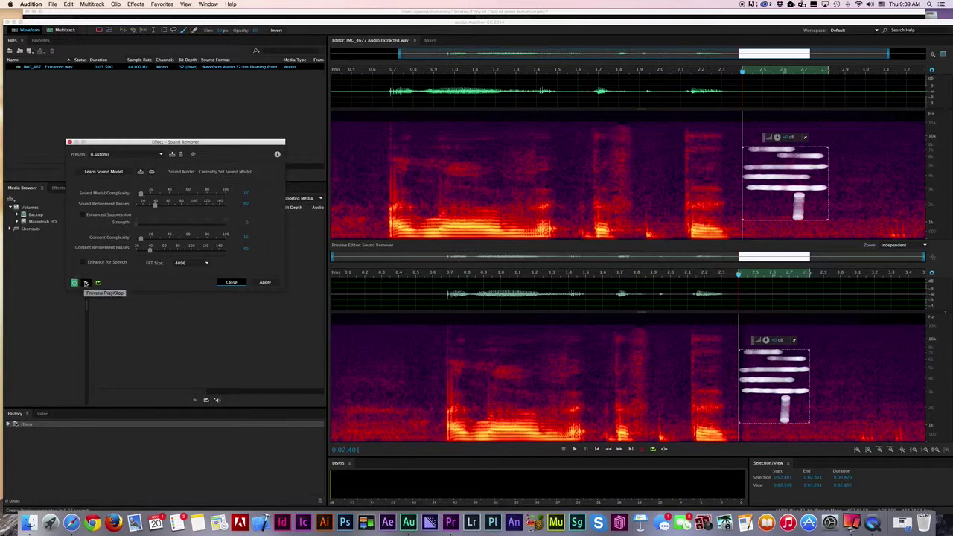
{"action": "left_click", "coordinate": [85, 284]}
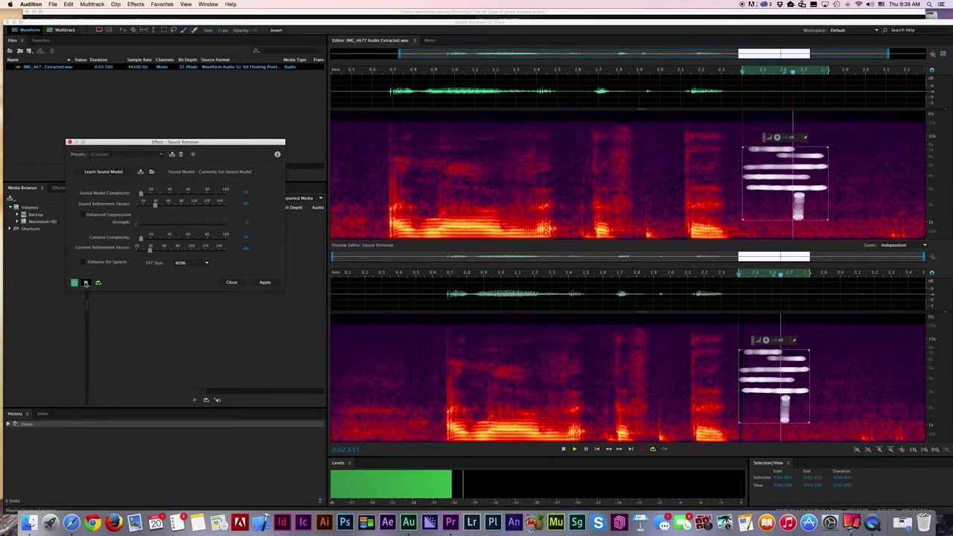
{"action": "left_click", "coordinate": [86, 284]}
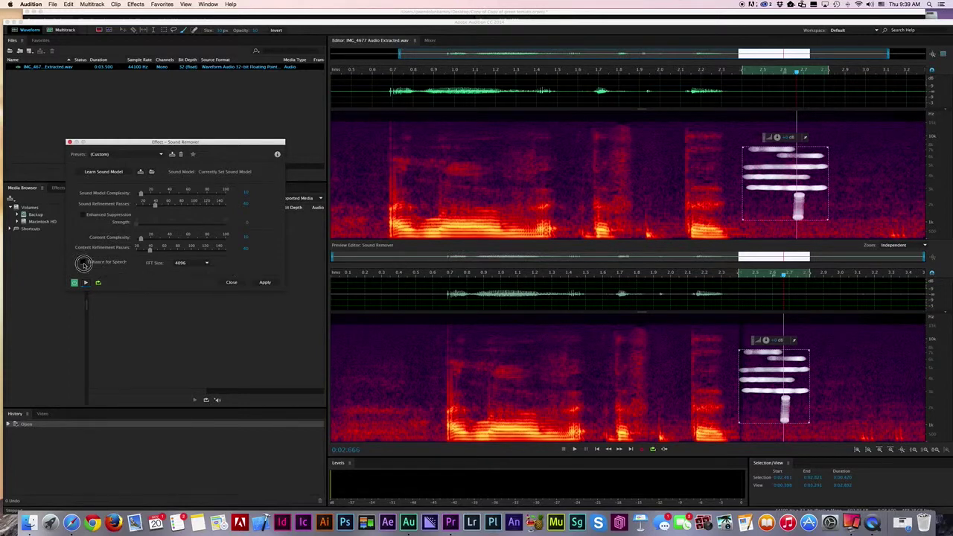
{"action": "left_click", "coordinate": [83, 263]}
{"action": "left_click", "coordinate": [258, 284]}
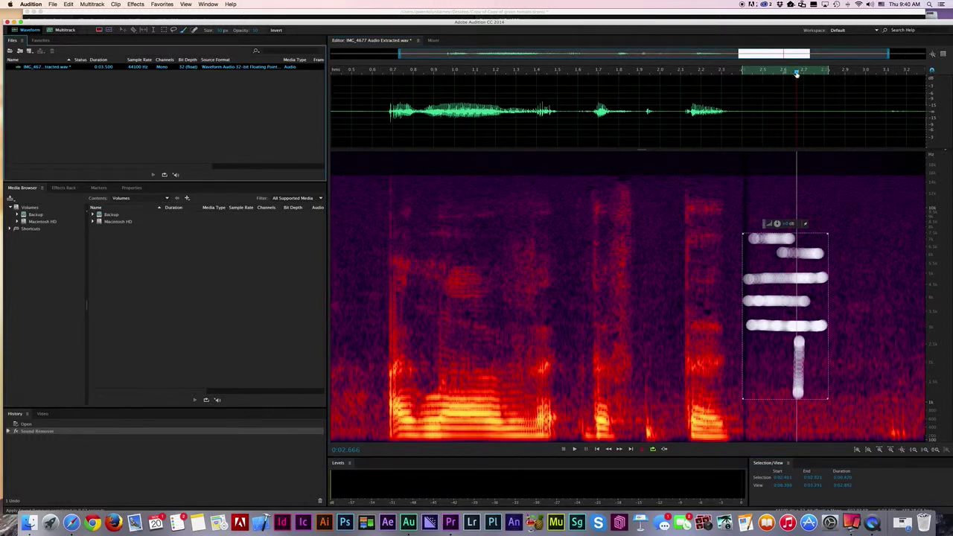
{"action": "left_click", "coordinate": [750, 190]}
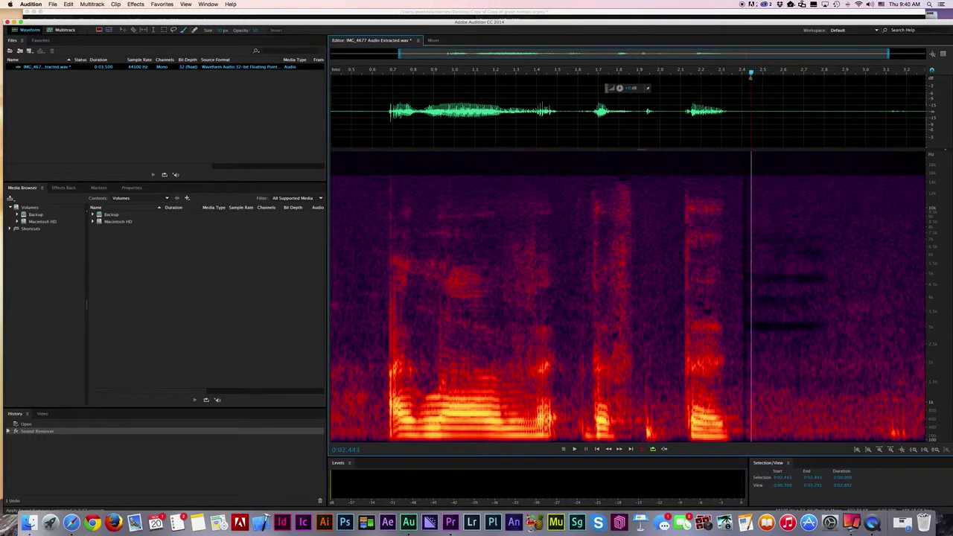
{"action": "left_click_drag", "start_coordinate": [750, 75], "coordinate": [661, 79]}
{"action": "left_click", "coordinate": [645, 80]}
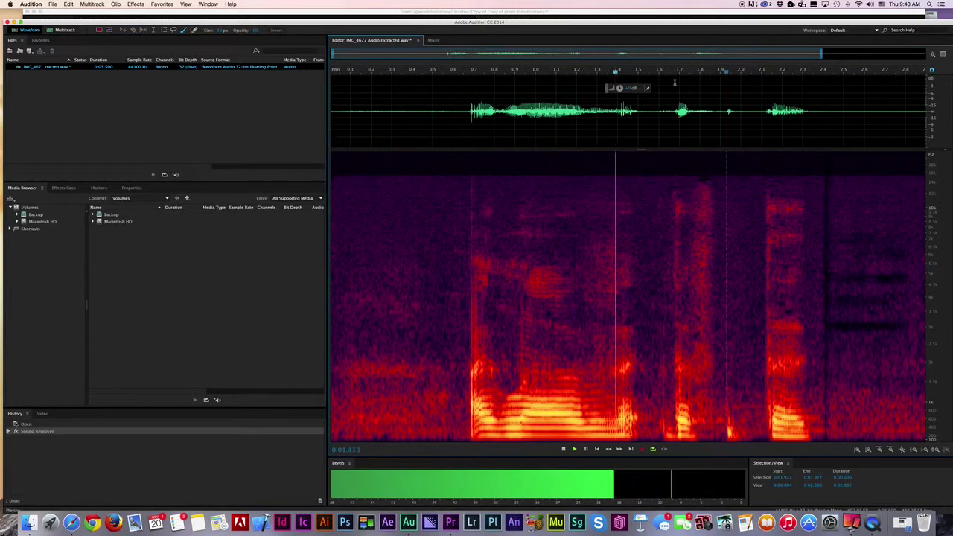
{"action": "key", "text": "space"}
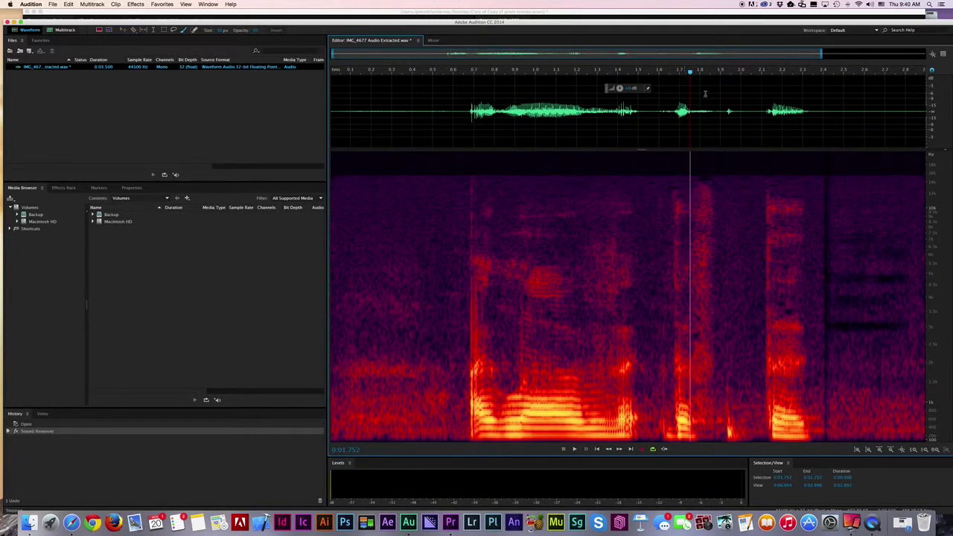
{"action": "left_click", "coordinate": [703, 93]}
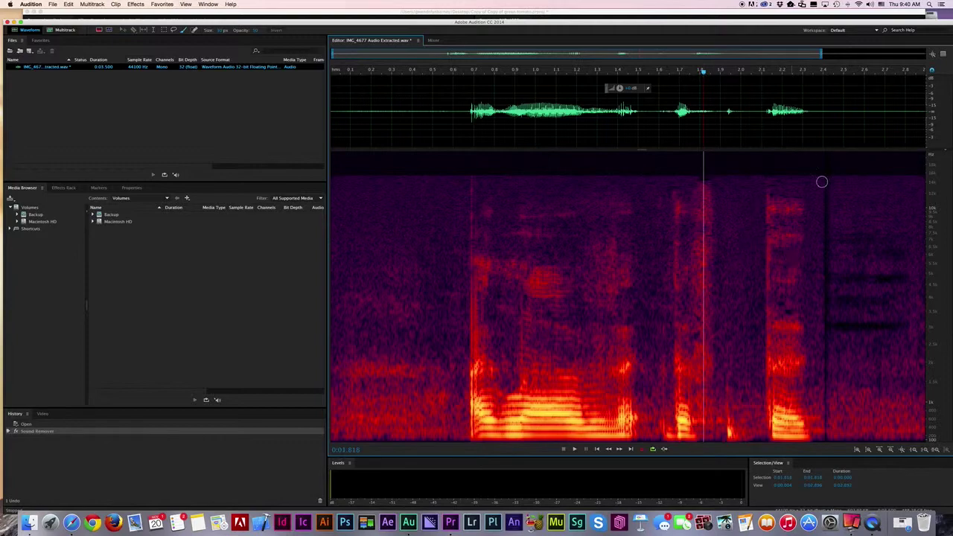
{"action": "scroll", "coordinate": [829, 165], "scroll_direction": "down", "scroll_amount": 1}
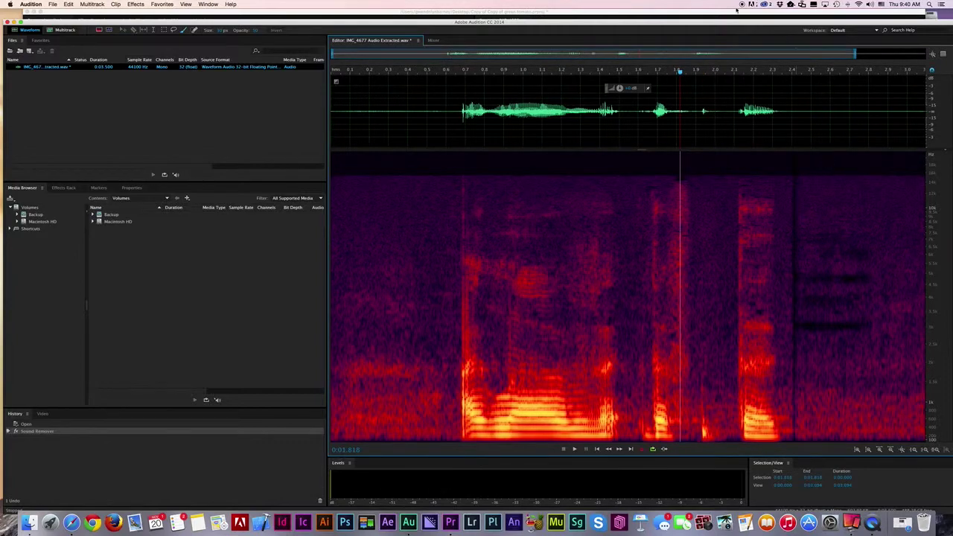